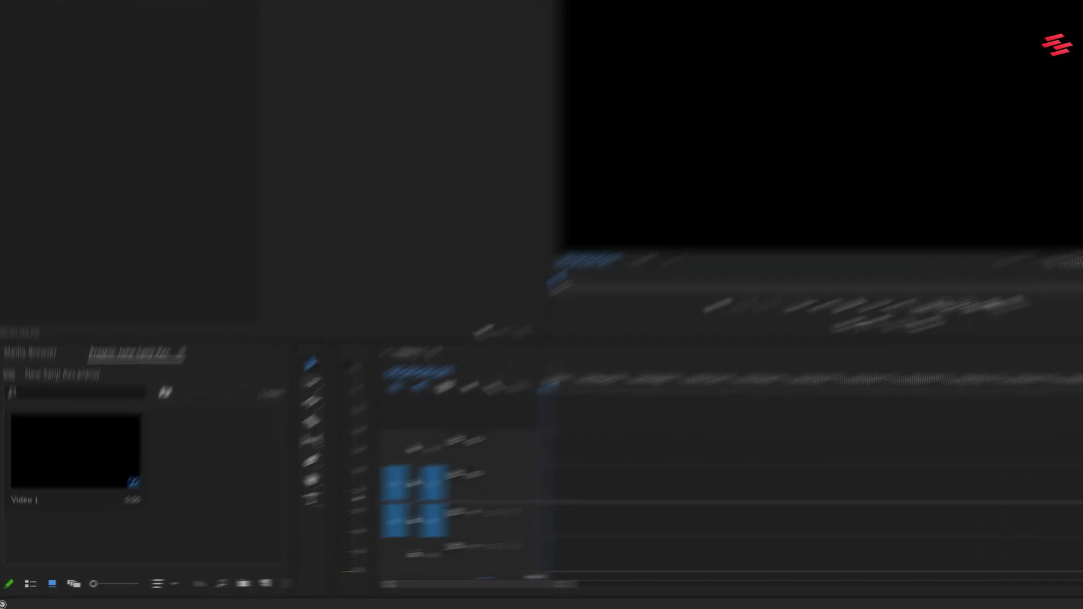
Type the years 2015 to 2025, one per line, near the frame top, then select all the text
{"action": "key", "text": "t"}
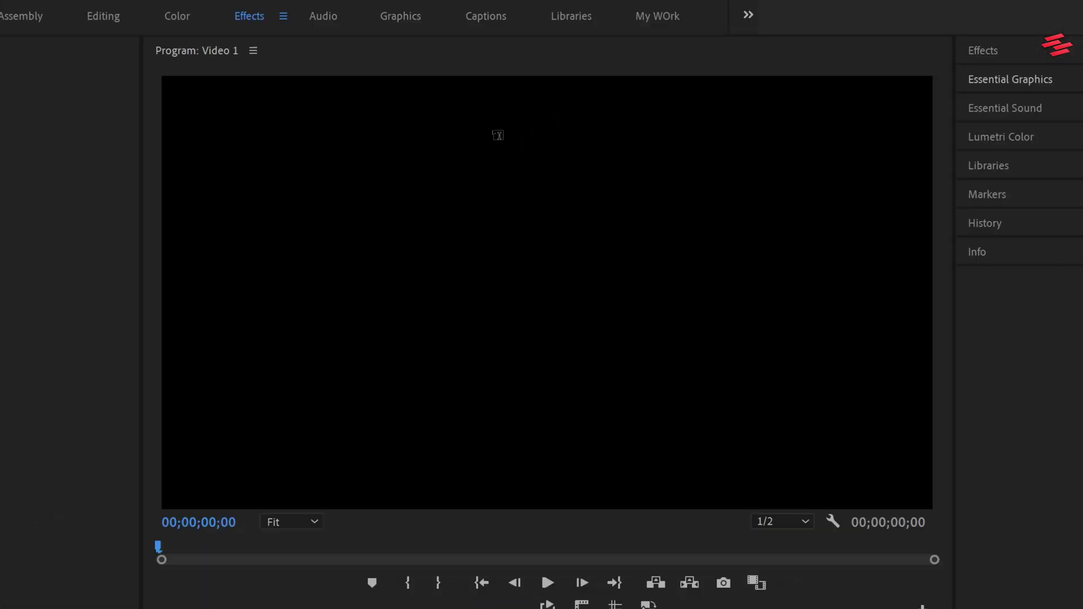
{"action": "left_click", "coordinate": [498, 128]}
{"action": "type", "text": "20"}
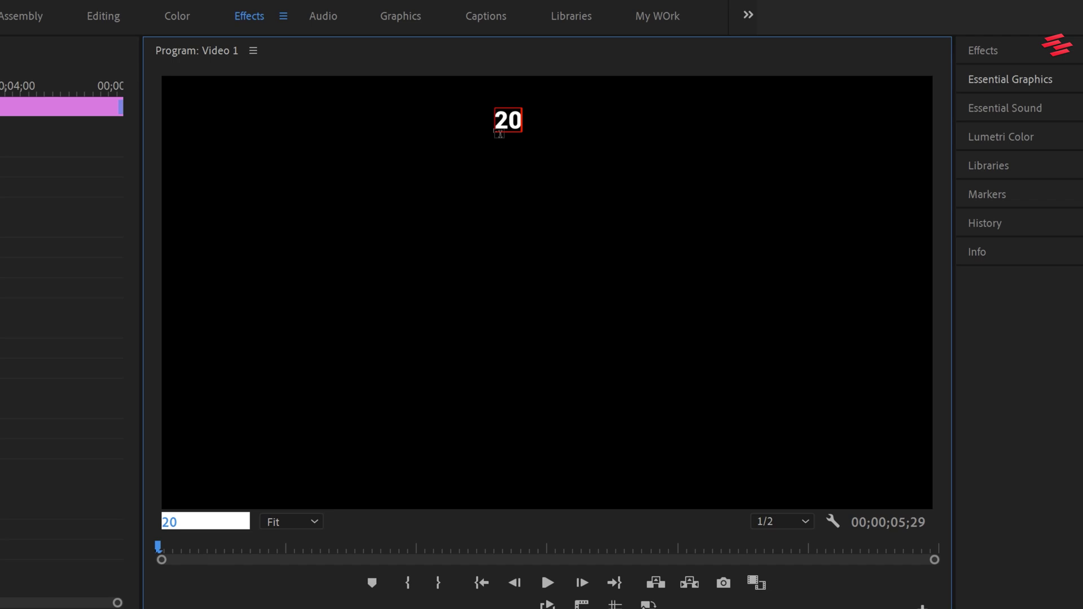
{"action": "type", "text": "15"}
{"action": "key", "text": "Return"}
{"action": "type", "text": "2016"}
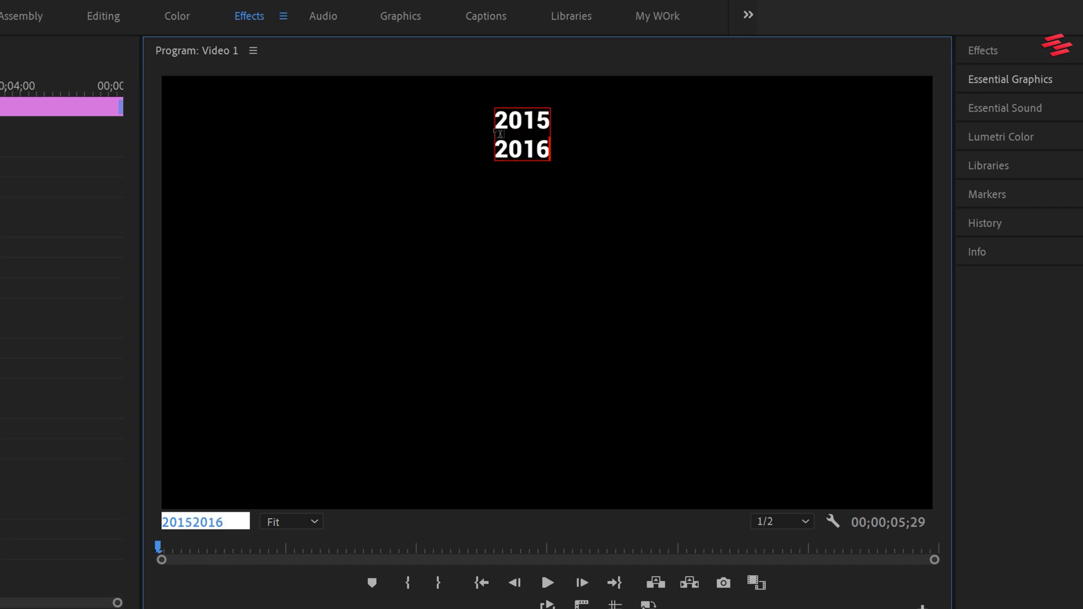
{"action": "key", "text": "Return"}
{"action": "type", "text": "2017"}
{"action": "key", "text": "Return"}
{"action": "type", "text": "2"}
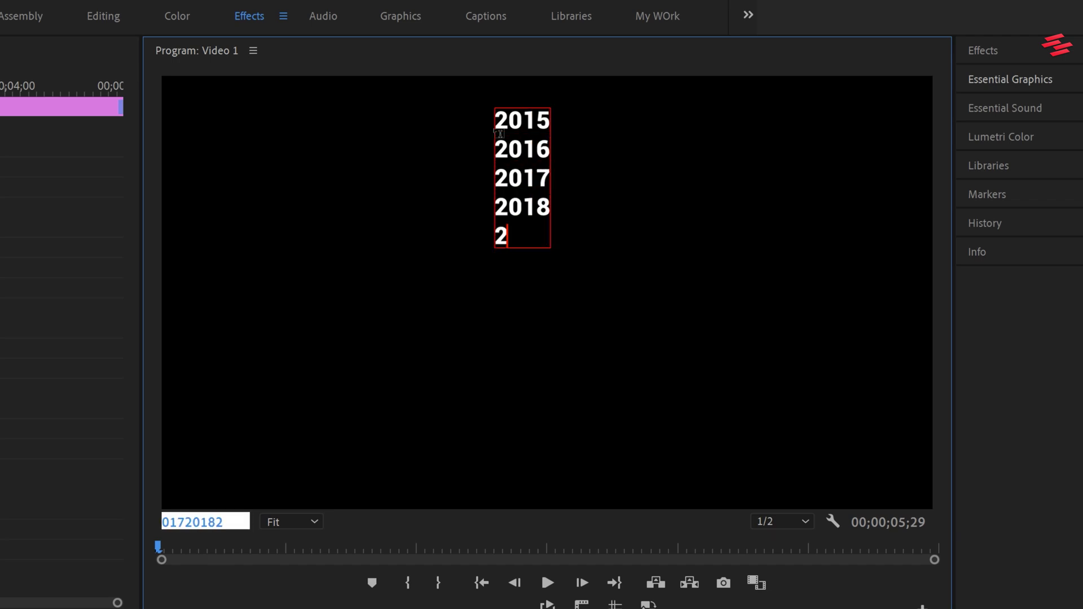
{"action": "type", "text": "018 2019"}
{"action": "key", "text": "Return"}
{"action": "type", "text": "2020"}
{"action": "key", "text": "Return"}
{"action": "type", "text": "2021"}
{"action": "key", "text": "Return"}
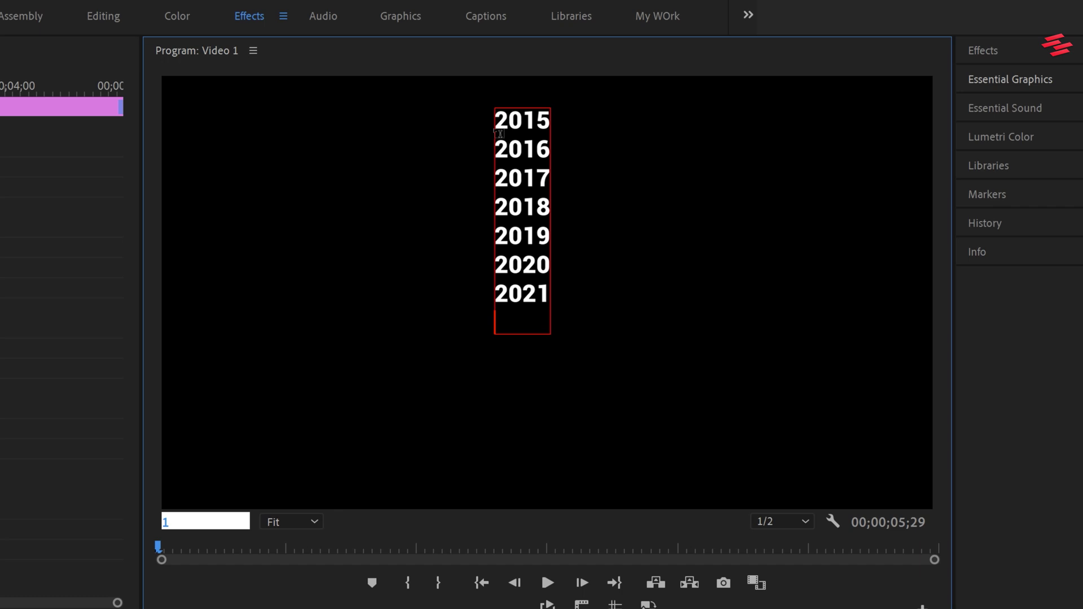
{"action": "type", "text": "2022 2023 2024 "}
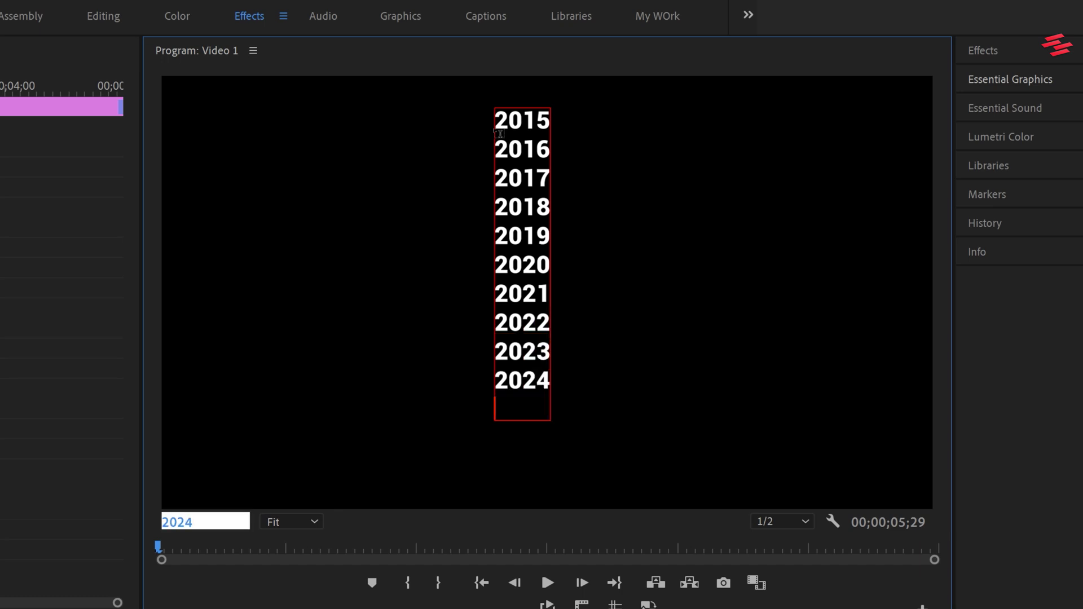
{"action": "type", "text": "2025"}
{"action": "key", "text": "ctrl+a"}
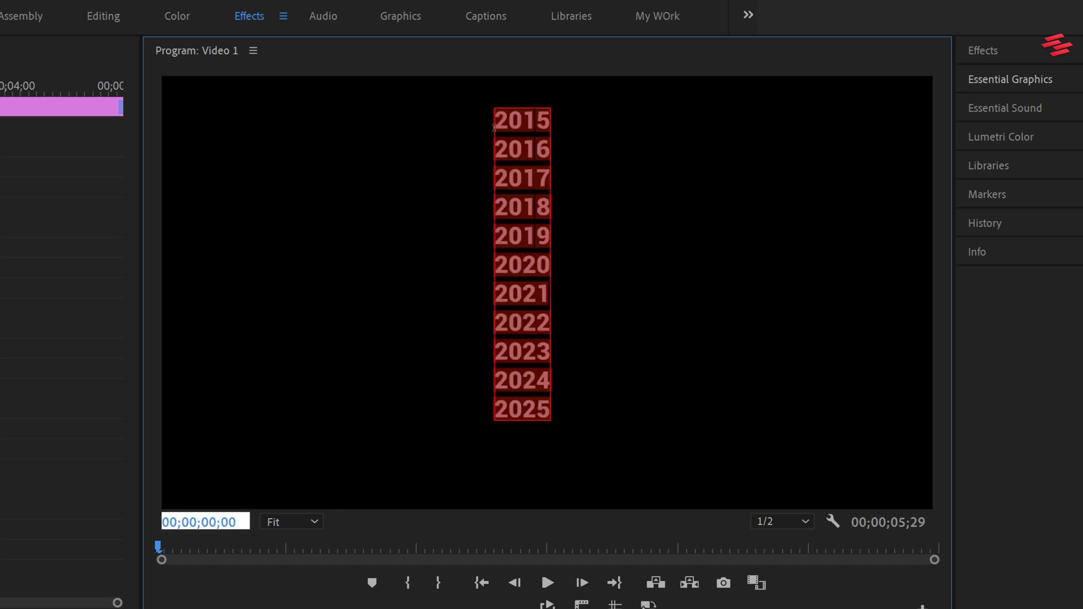
Centre-align the year lines and set the font size to 250 in Essential Graphics
{"action": "left_click", "coordinate": [907, 74]}
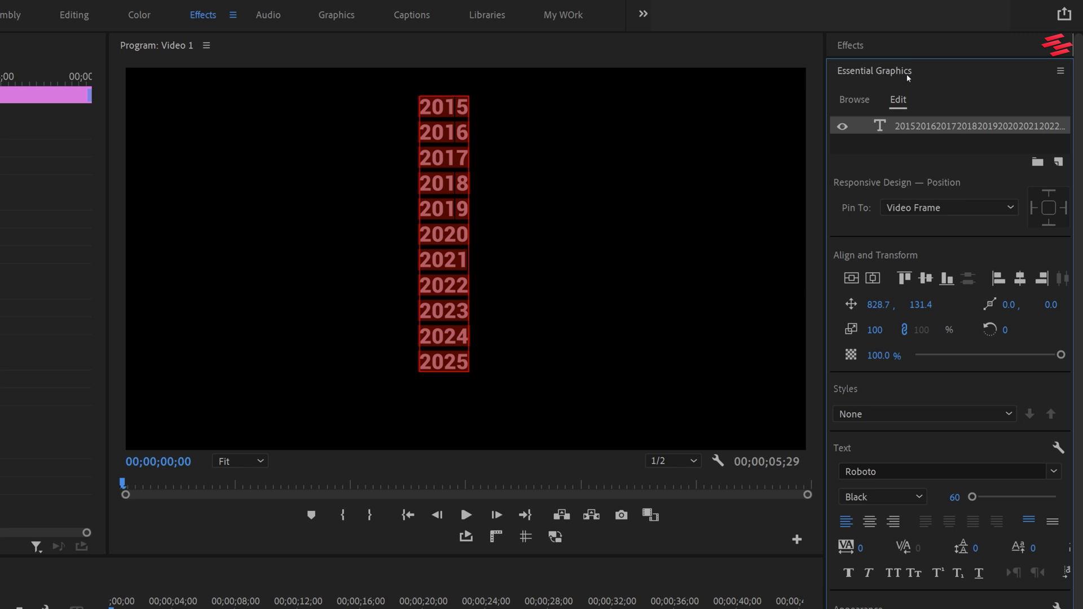
{"action": "left_click", "coordinate": [869, 522]}
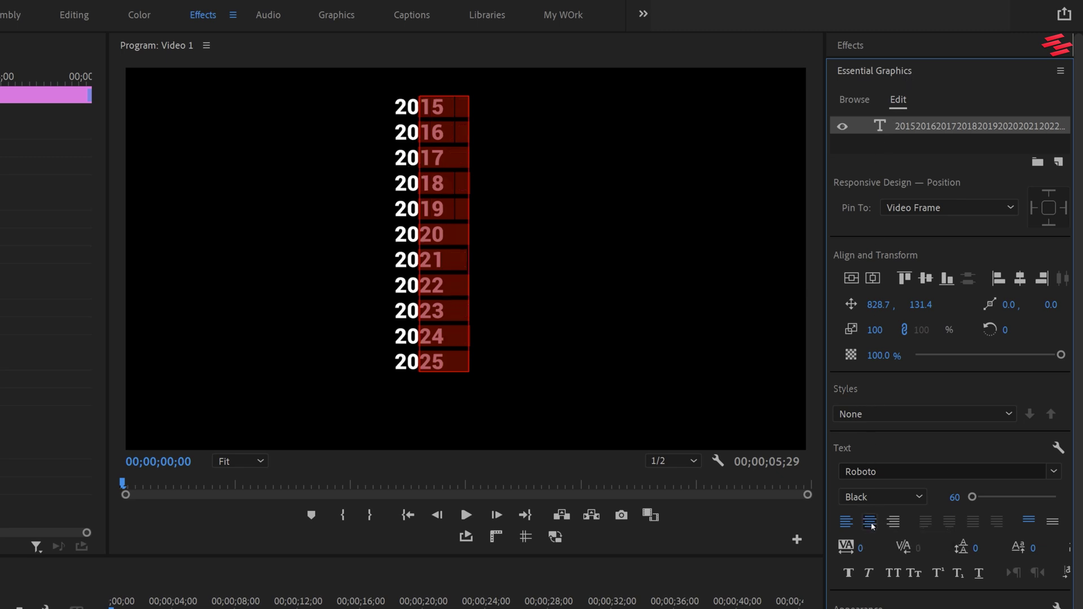
{"action": "left_click", "coordinate": [949, 497]}
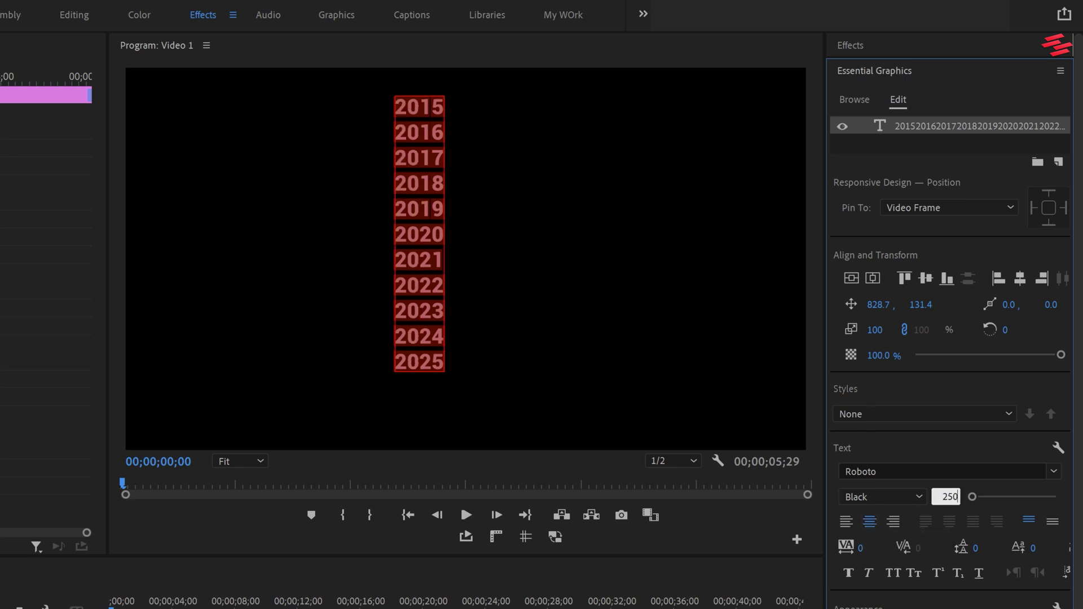
{"action": "key", "text": "Return"}
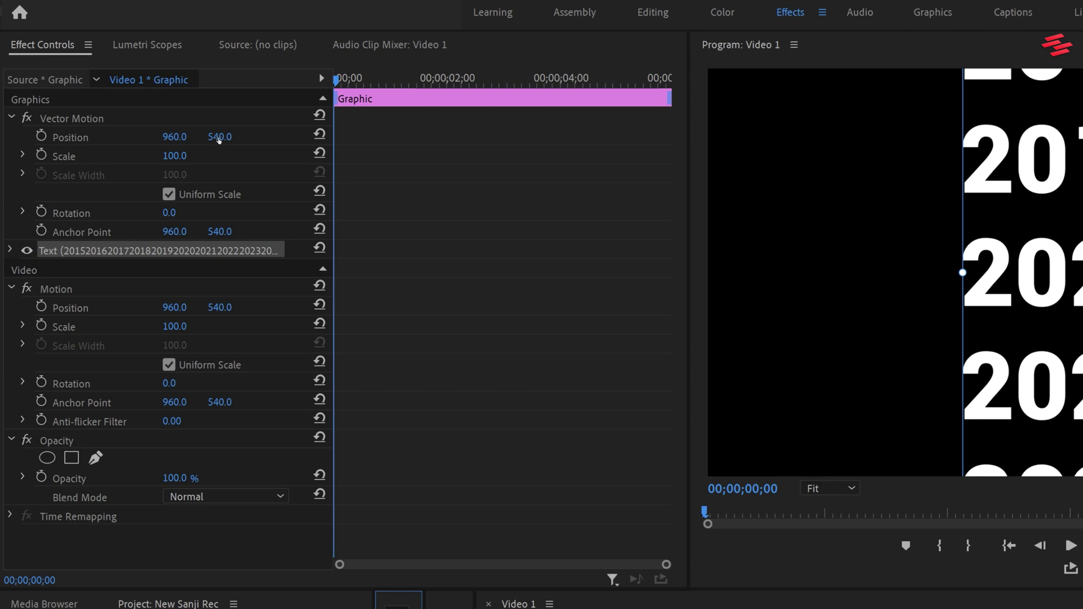
Set Vector Motion Position Y to 2036 so 2015 sits at frame centre
{"action": "left_click_drag", "start_coordinate": [219, 138], "coordinate": [296, 137]}
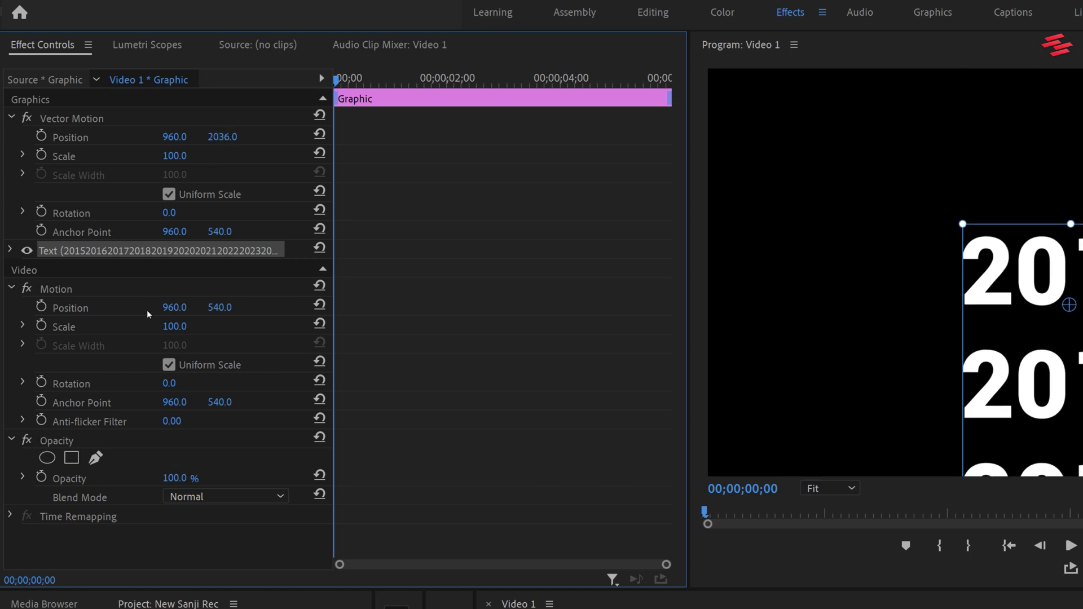
Add a rectangle mask, widen it past both sides of 2015, and set Mask Feather to 51
{"action": "left_click", "coordinate": [71, 457]}
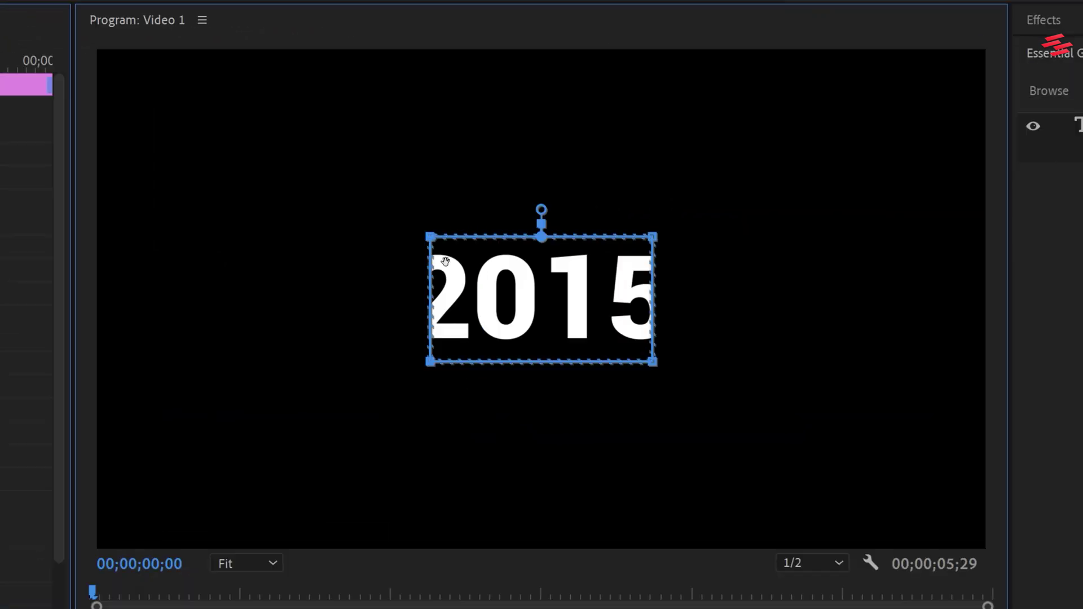
{"action": "left_click_drag", "start_coordinate": [430, 237], "coordinate": [392, 239]}
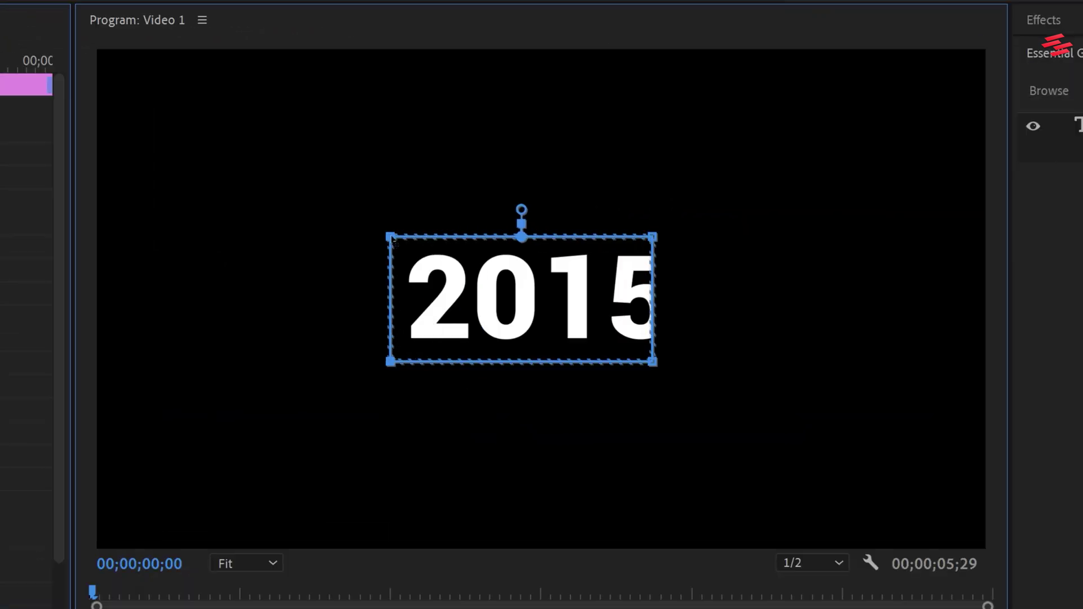
{"action": "left_click_drag", "start_coordinate": [654, 240], "coordinate": [689, 244]}
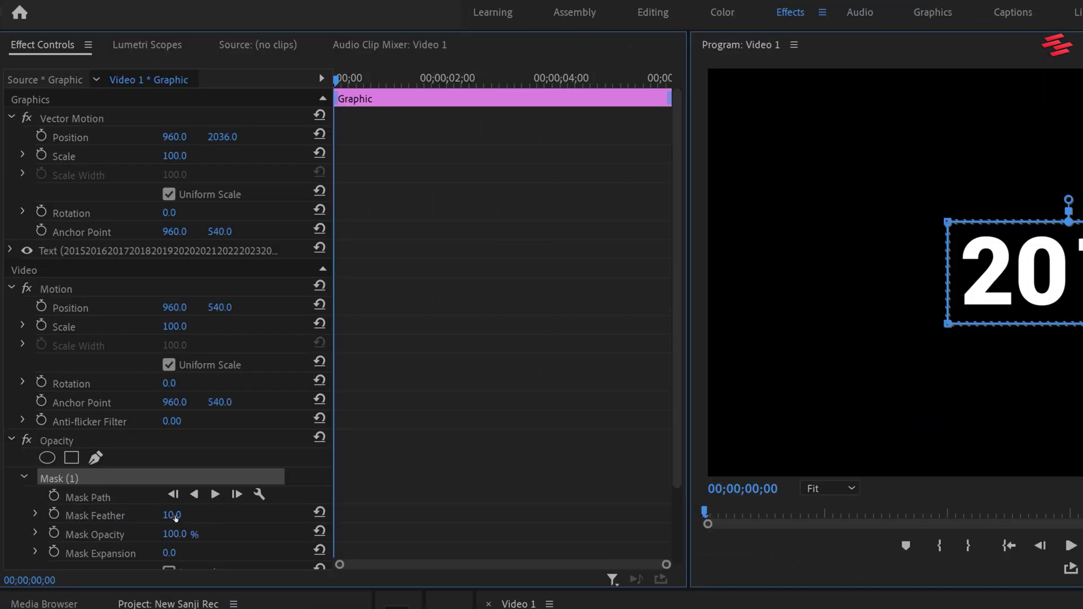
{"action": "mouse_move", "coordinate": [175, 517]}
{"action": "left_mouse_down"}
{"action": "mouse_move", "coordinate": [195, 518]}
{"action": "mouse_move", "coordinate": [176, 514]}
{"action": "left_mouse_up"}
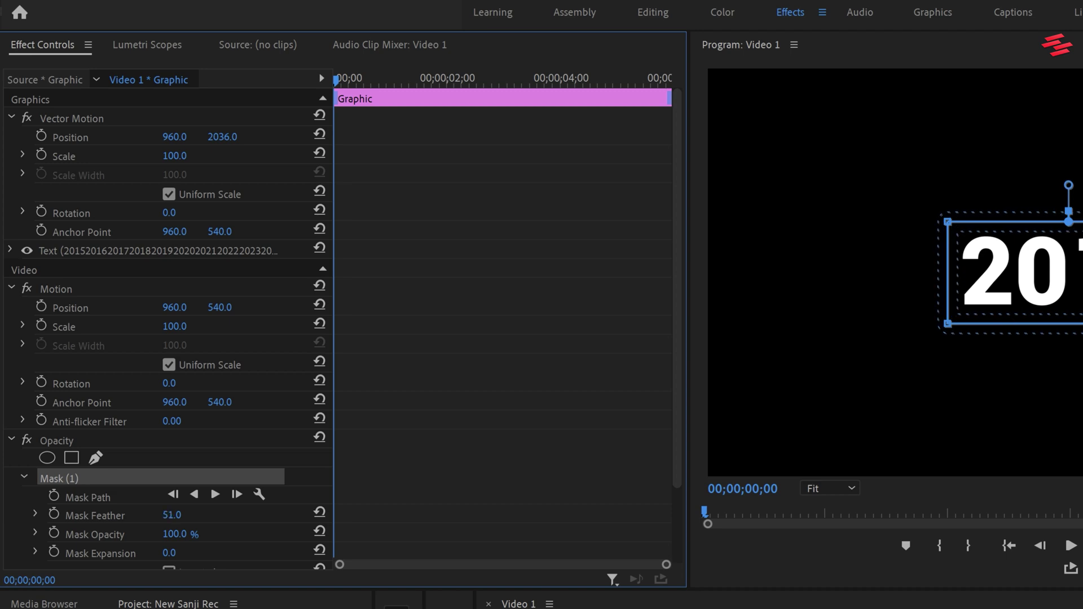
Nudge Position Y to 2040 and apply Directional Blur to the year graphic
{"action": "left_click_drag", "start_coordinate": [216, 138], "coordinate": [220, 138]}
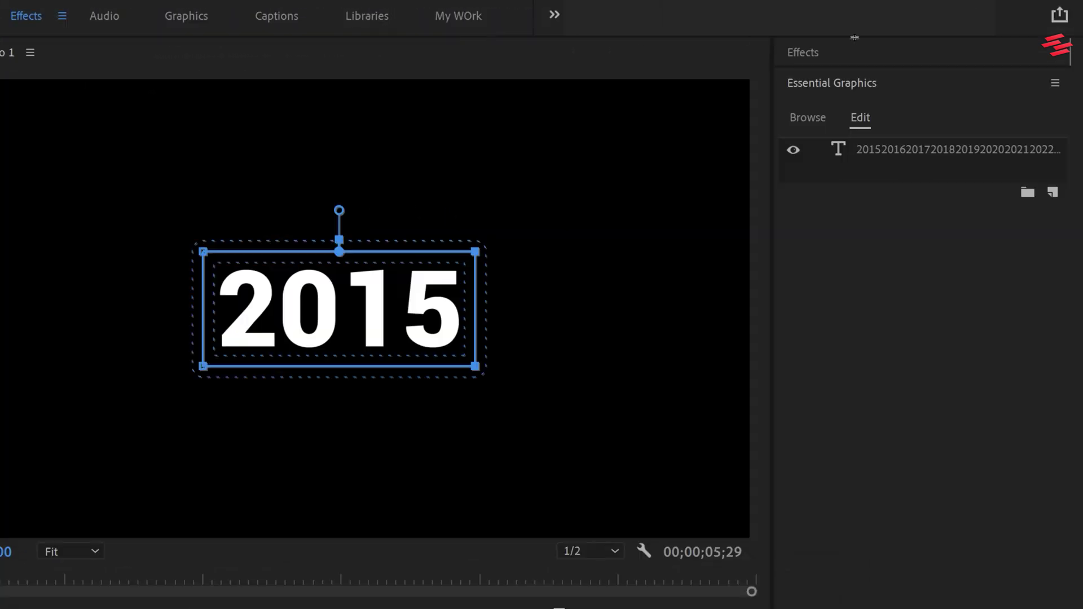
{"action": "left_click", "coordinate": [862, 53]}
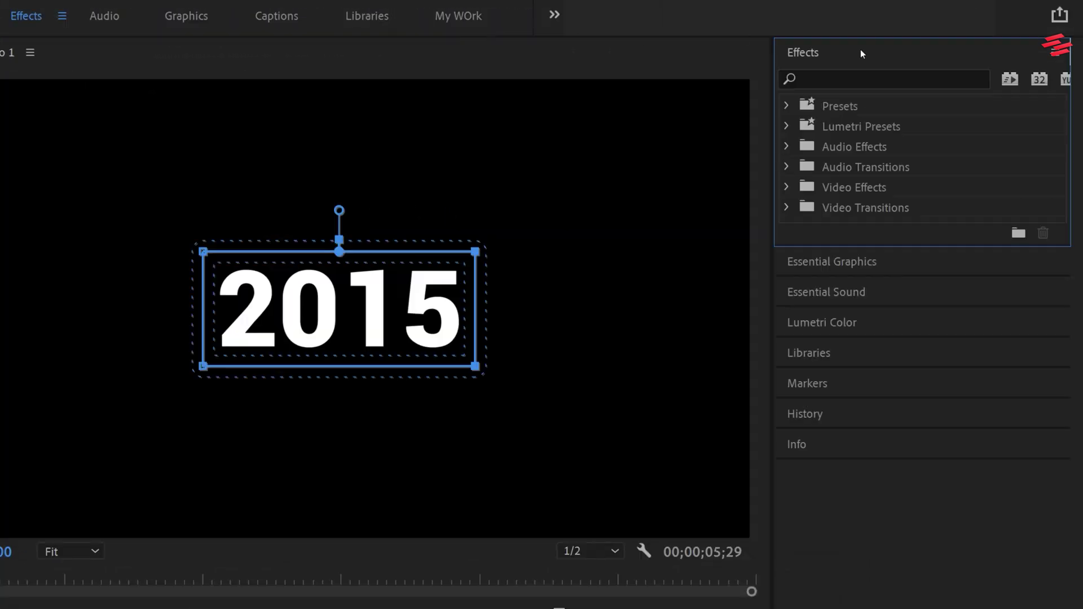
{"action": "left_click", "coordinate": [844, 73]}
{"action": "type", "text": "directi"}
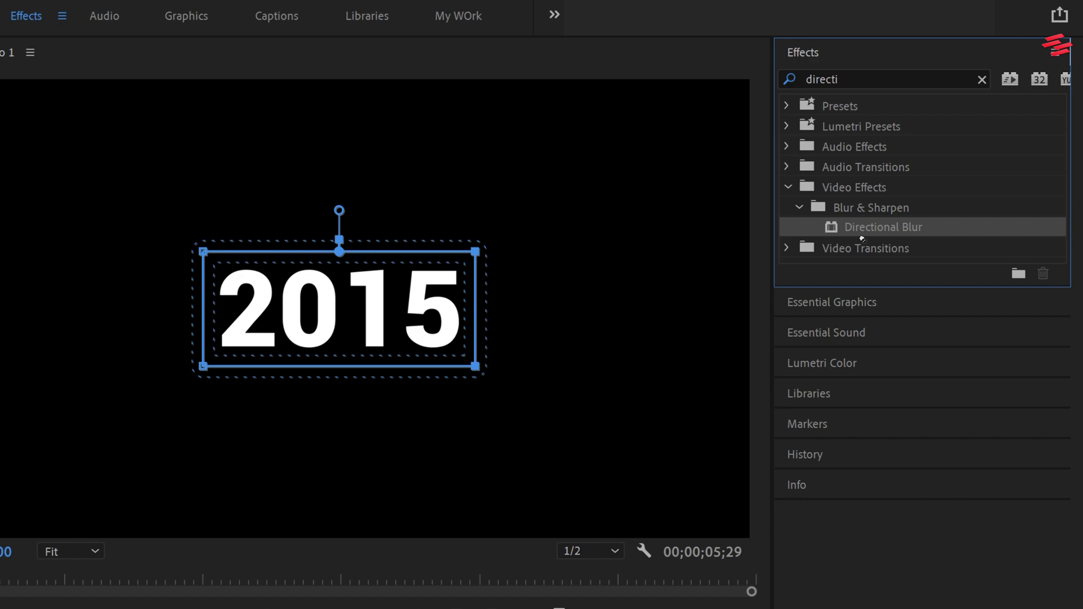
{"action": "mouse_move", "coordinate": [897, 232]}
{"action": "left_mouse_down"}
{"action": "mouse_move", "coordinate": [475, 475]}
{"action": "mouse_move", "coordinate": [457, 509]}
{"action": "left_mouse_up"}
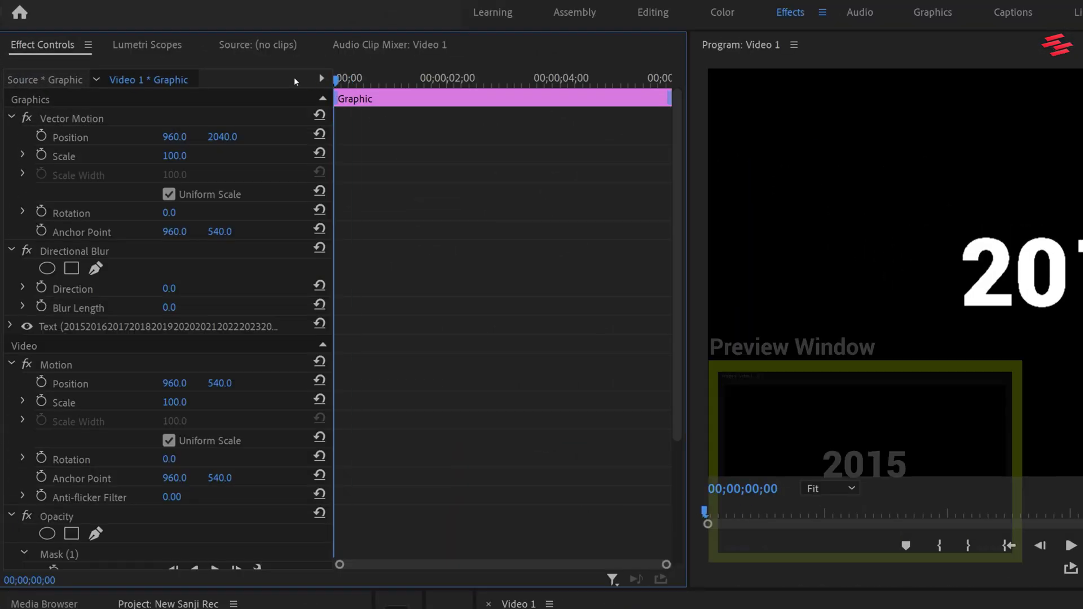
Enable Position and Blur Length keyframes, and set Position Y to -962 at 00;00;03;00
{"action": "left_click", "coordinate": [41, 136]}
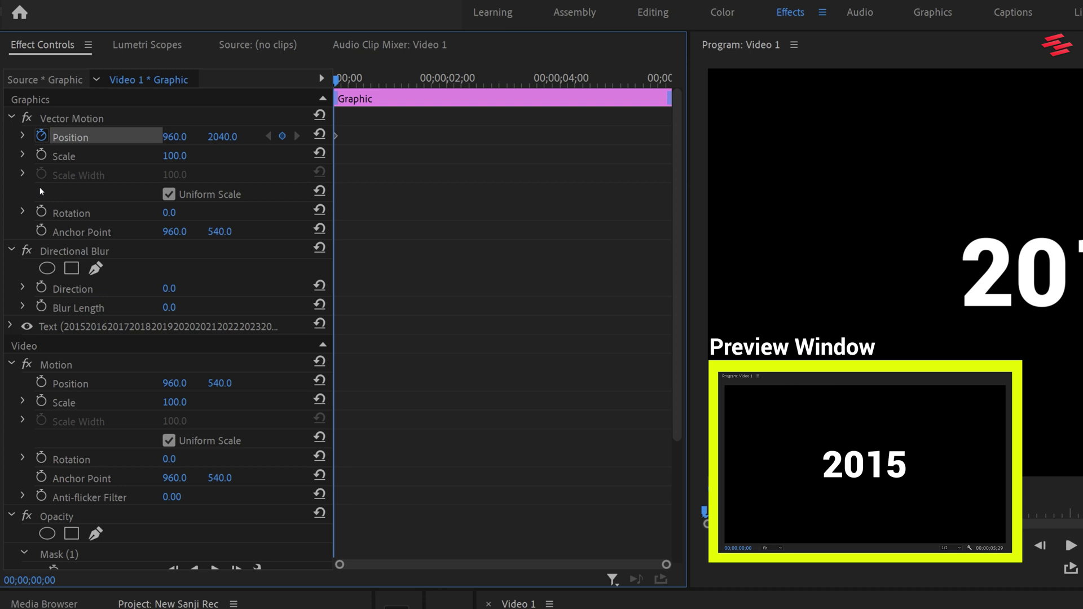
{"action": "left_click", "coordinate": [42, 307]}
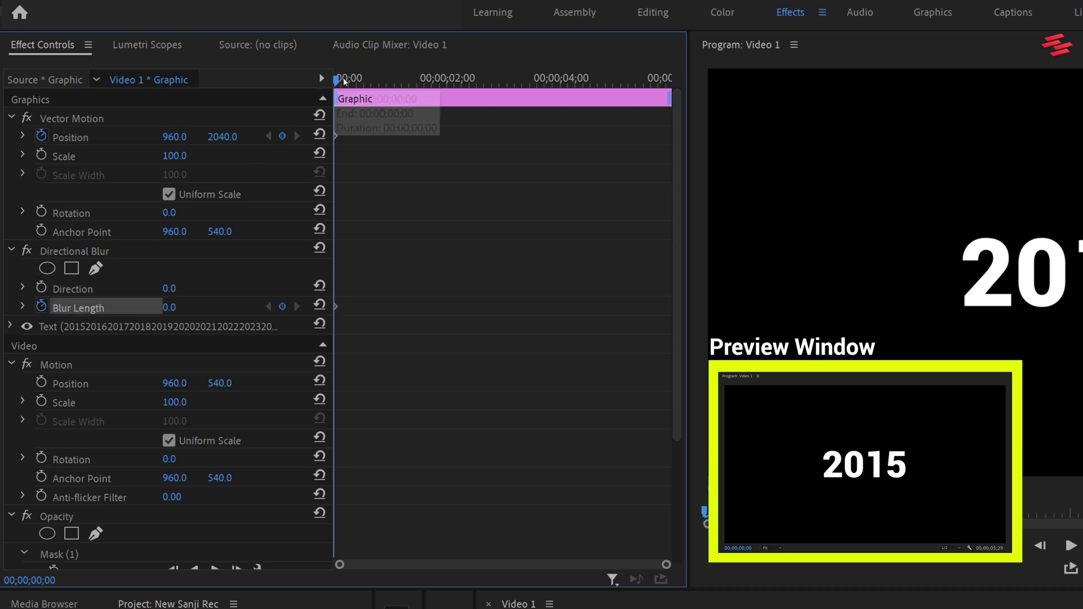
{"action": "left_click_drag", "start_coordinate": [343, 79], "coordinate": [506, 79]}
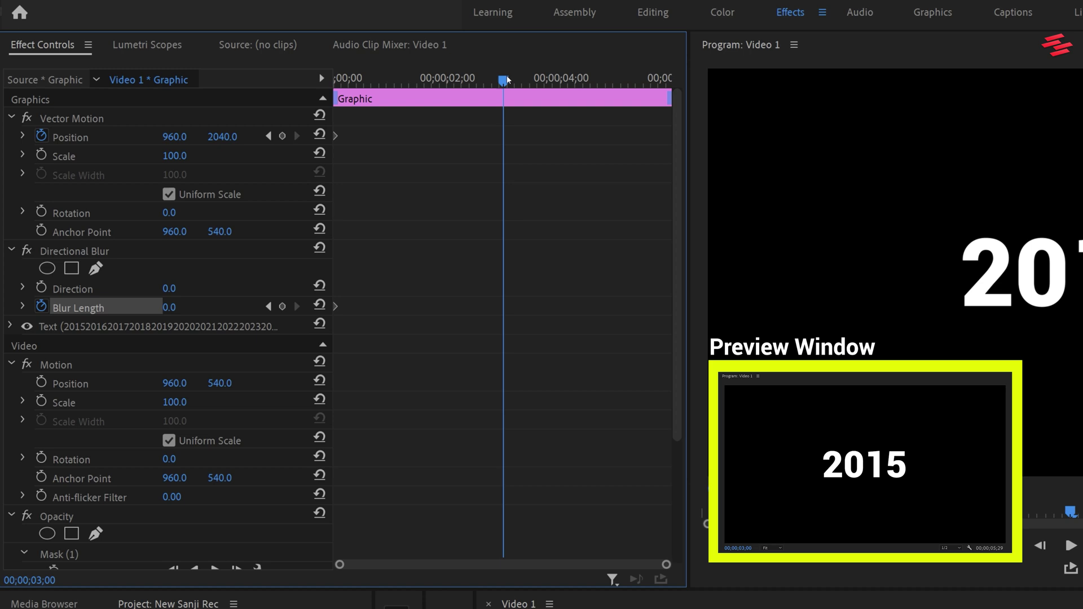
{"action": "left_click_drag", "start_coordinate": [234, 137], "coordinate": [228, 136]}
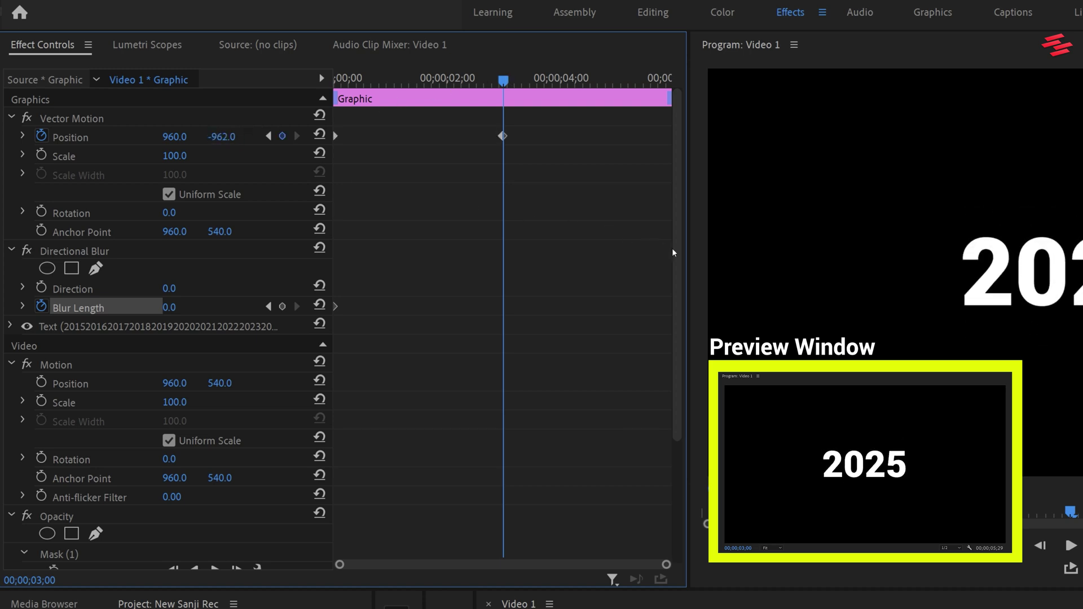
{"action": "scroll", "coordinate": [76, 474], "scroll_direction": "down", "scroll_amount": 3}
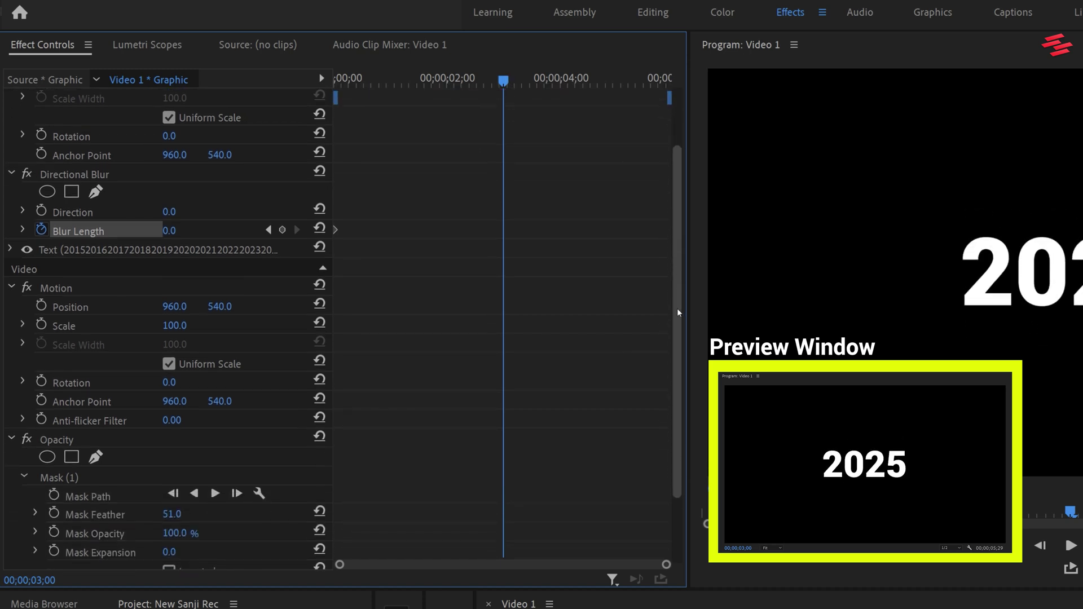
{"action": "left_click", "coordinate": [80, 479]}
{"action": "scroll", "coordinate": [677, 373], "scroll_direction": "up", "scroll_amount": 3}
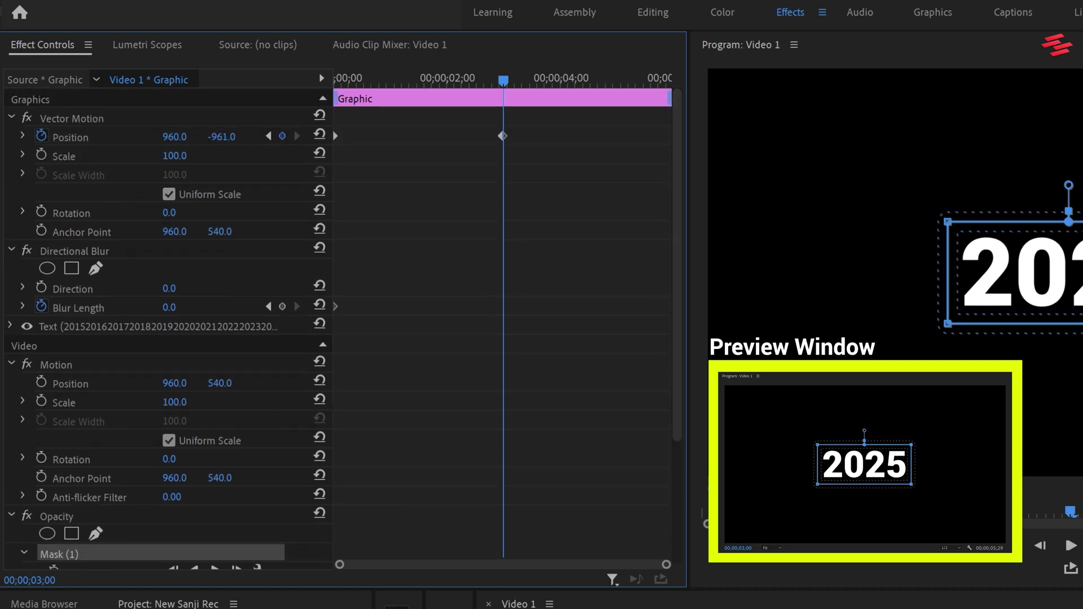
Keyframe Blur Length at 0 at three seconds and 30 at 01;17
{"action": "left_click", "coordinate": [284, 307]}
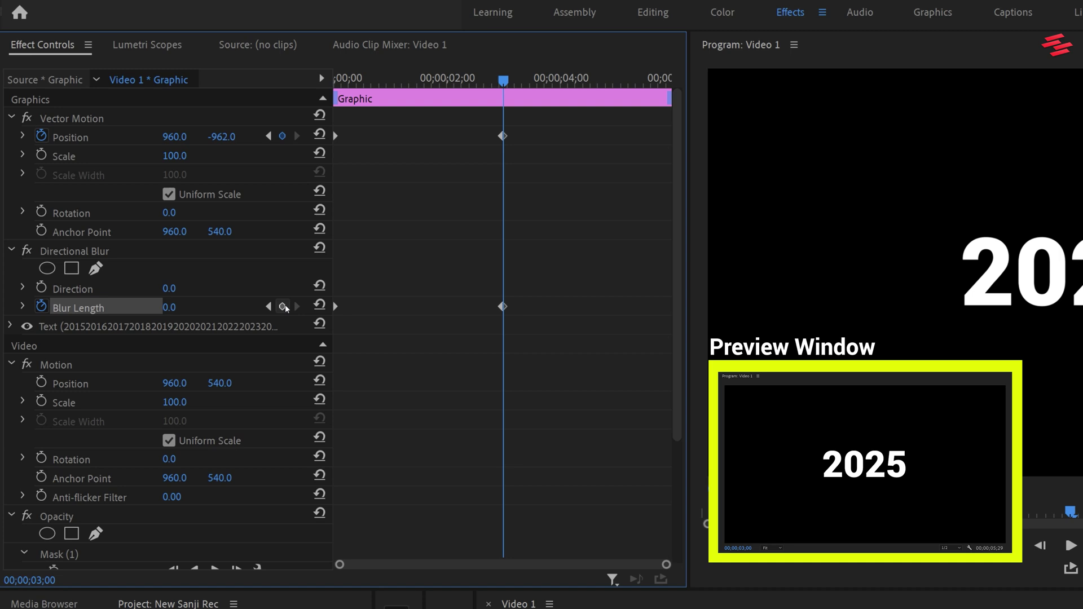
{"action": "left_click_drag", "start_coordinate": [464, 79], "coordinate": [422, 79]}
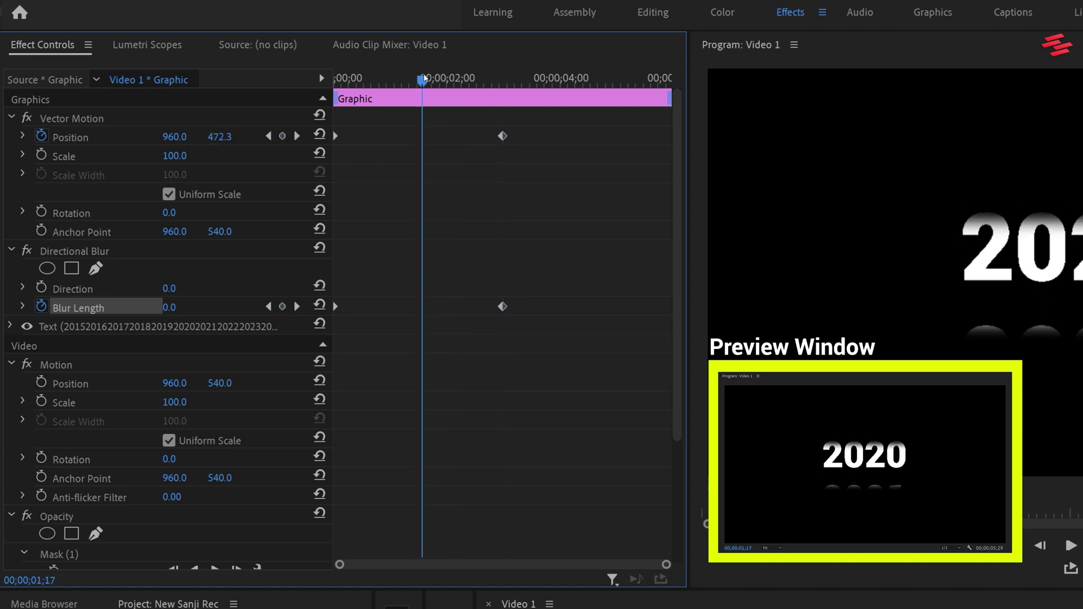
{"action": "left_click", "coordinate": [173, 308]}
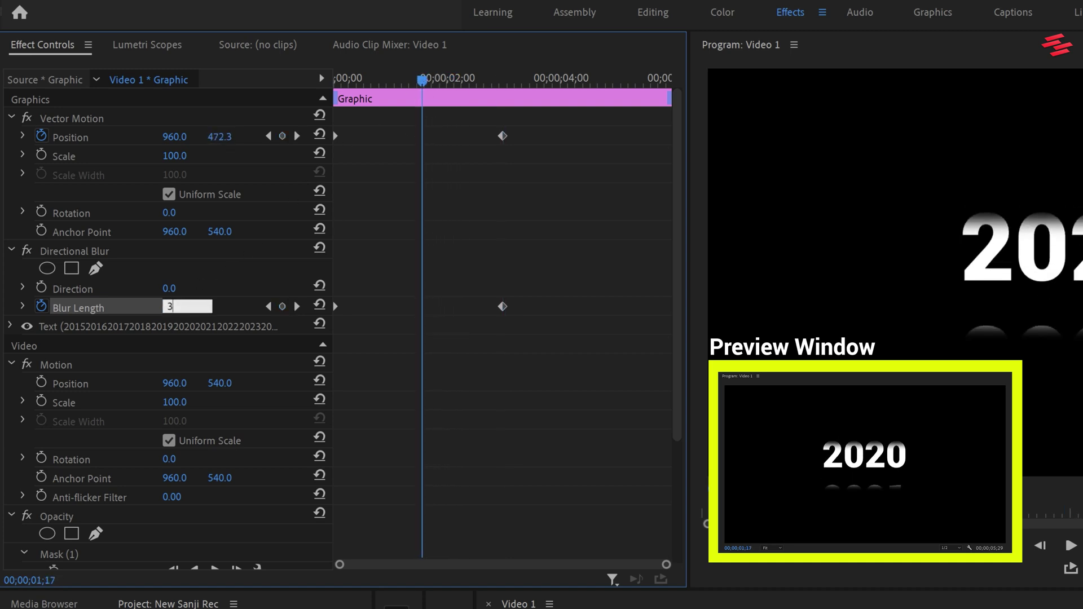
{"action": "key", "text": "Return"}
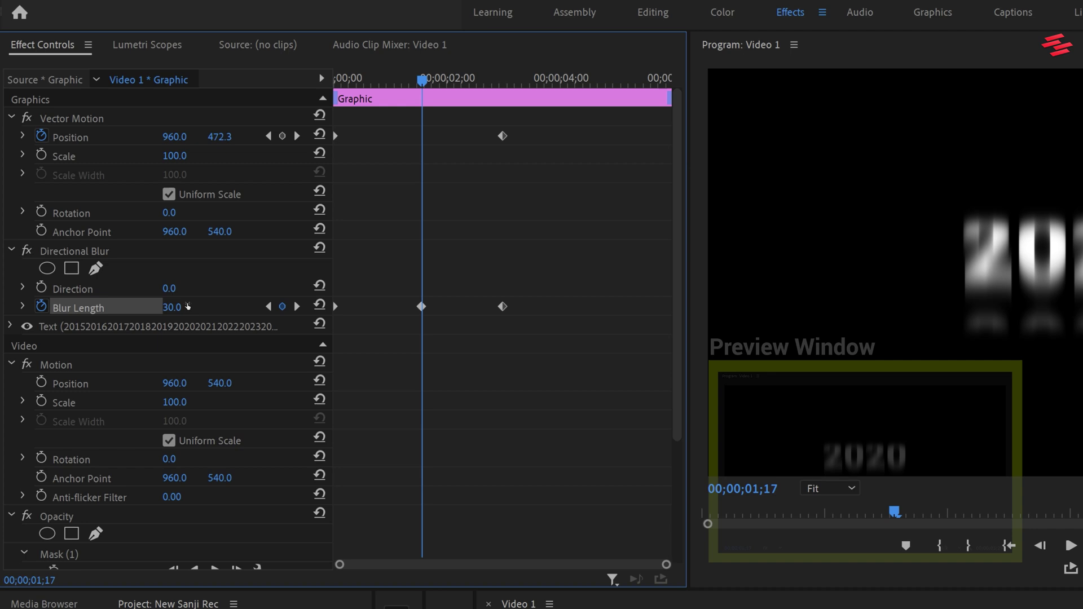
Apply Ease In and Ease Out temporal interpolation to both Position keyframes
{"action": "left_click_drag", "start_coordinate": [580, 176], "coordinate": [423, 115]}
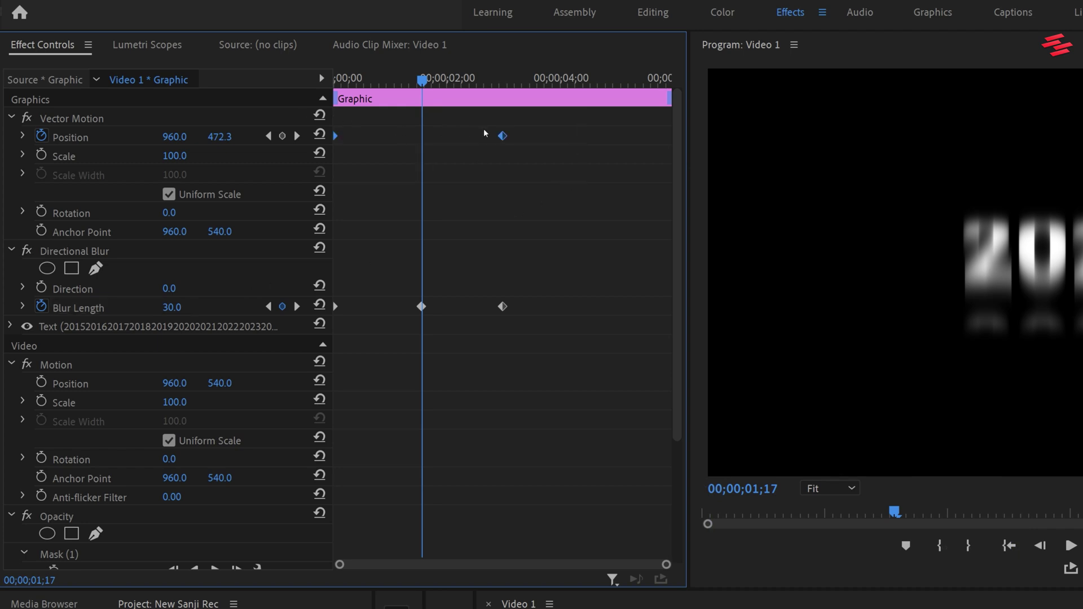
{"action": "right_click", "coordinate": [503, 137]}
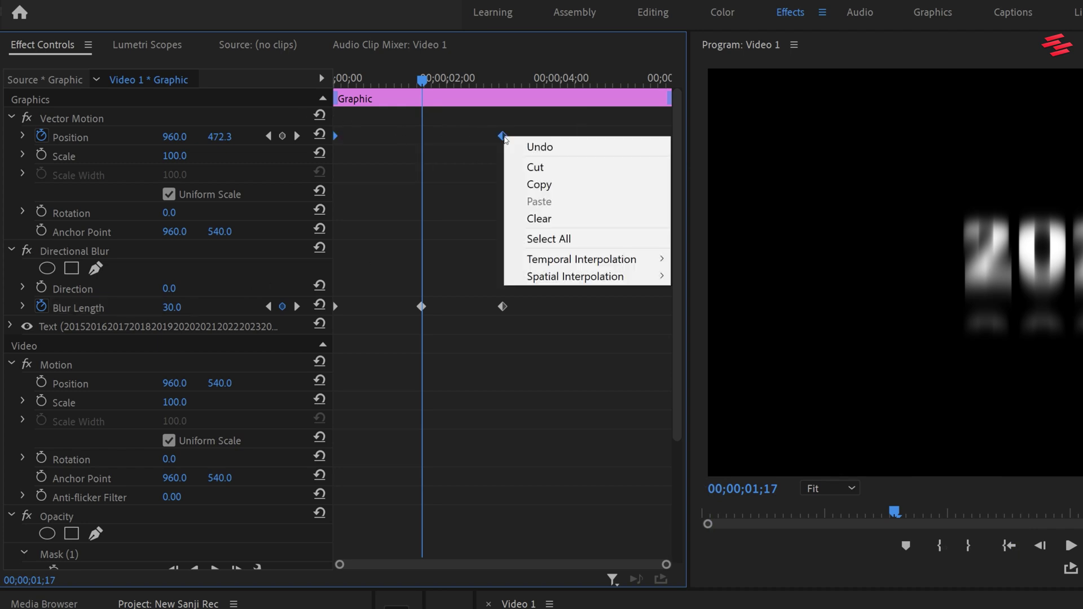
{"action": "left_click", "coordinate": [703, 340]}
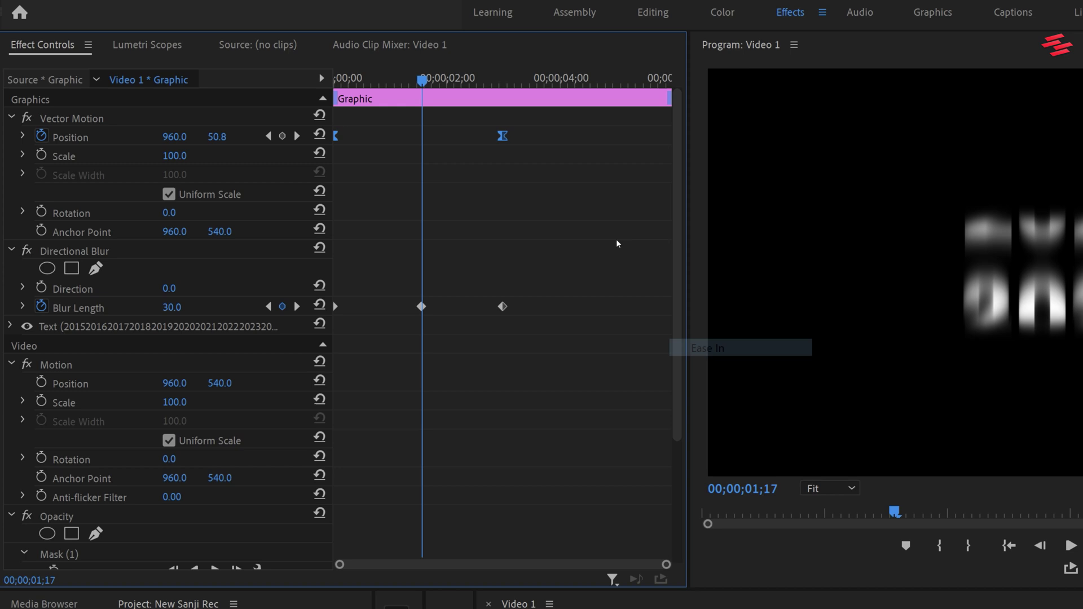
{"action": "right_click", "coordinate": [504, 138]}
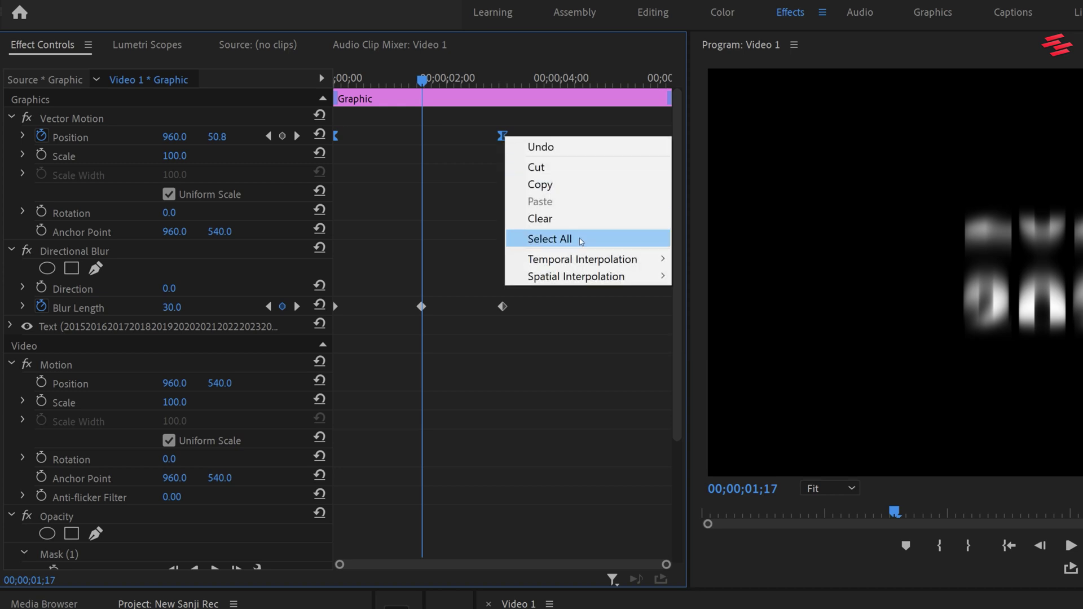
{"action": "left_click", "coordinate": [720, 366]}
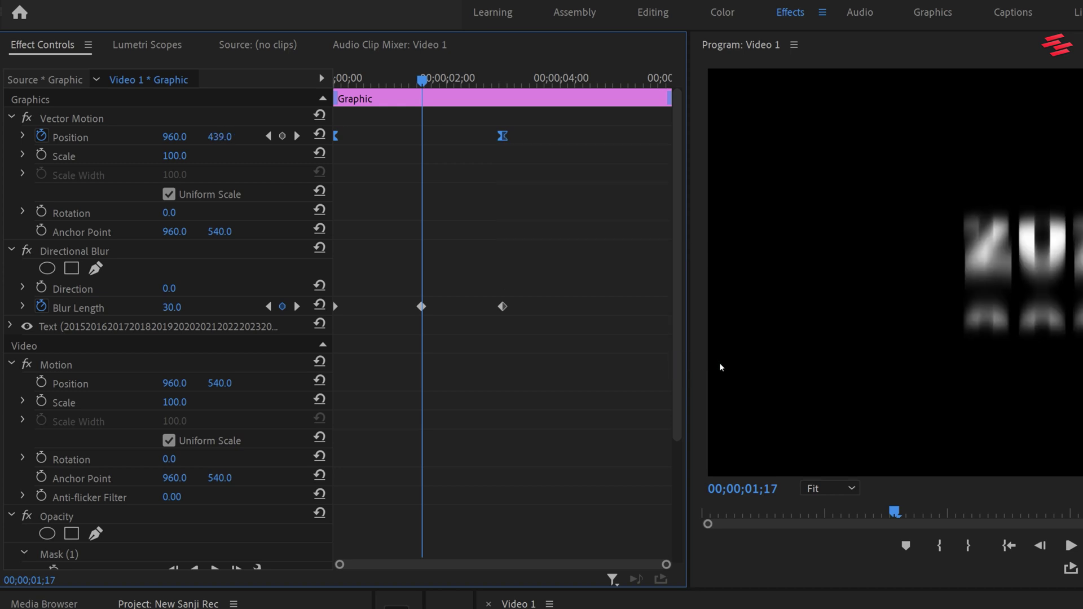
Drag the Position velocity Bezier handle for a fast start and slow settle, then play back
{"action": "left_click", "coordinate": [22, 137]}
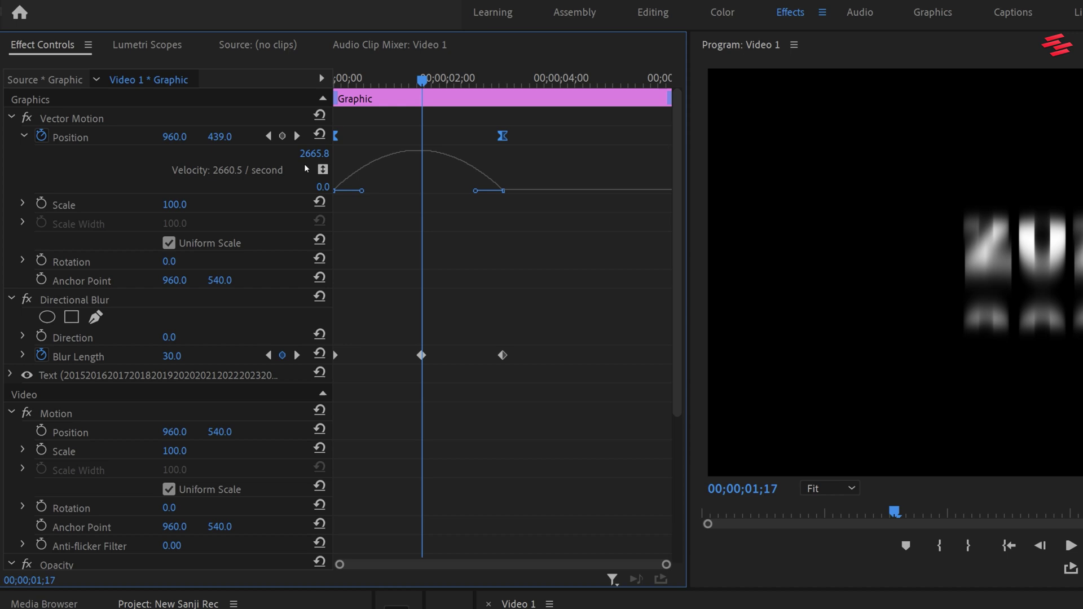
{"action": "left_click_drag", "start_coordinate": [474, 192], "coordinate": [447, 191]}
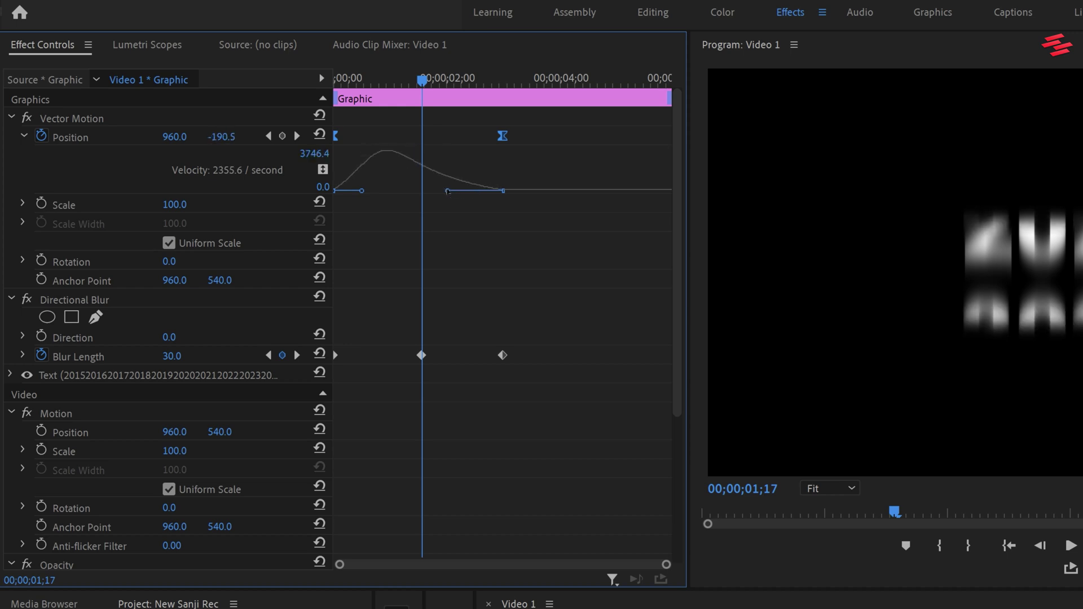
{"action": "key", "text": "space"}
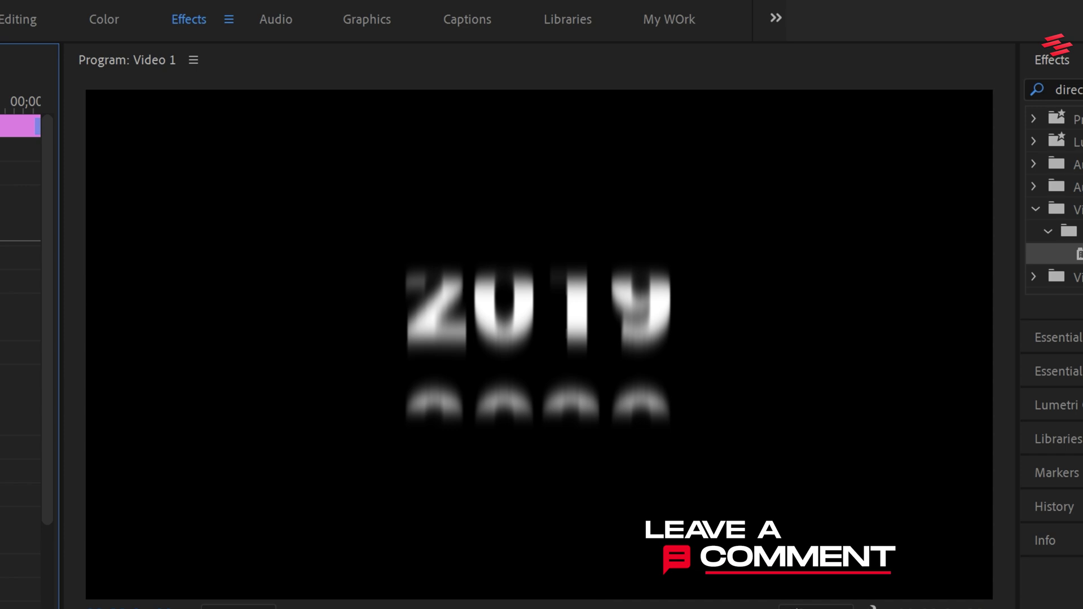